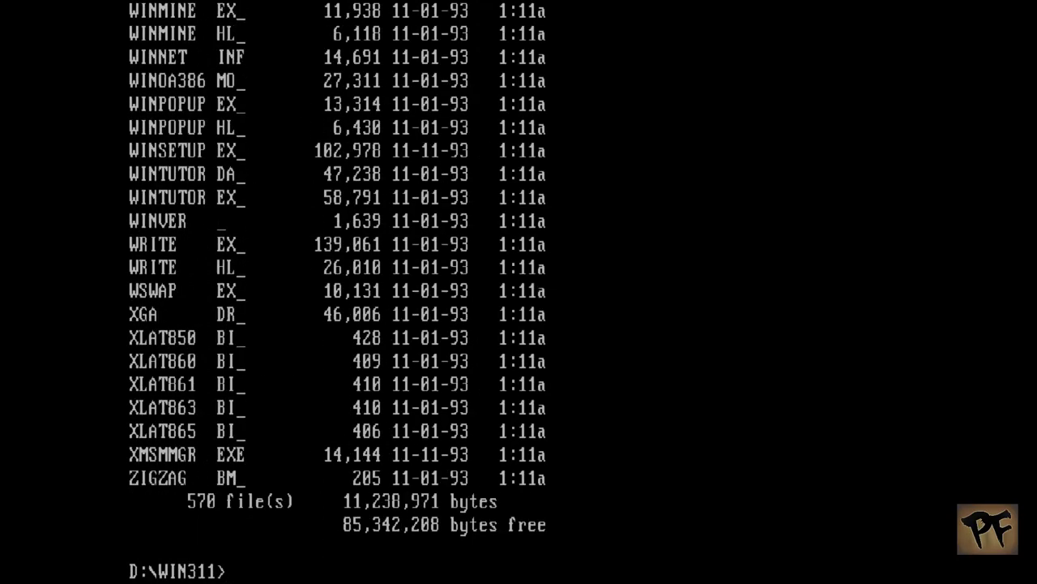
Step: Clear the directory listing from the screen and launch the setup program from D:\WIN311
text(cls)
key(Return)
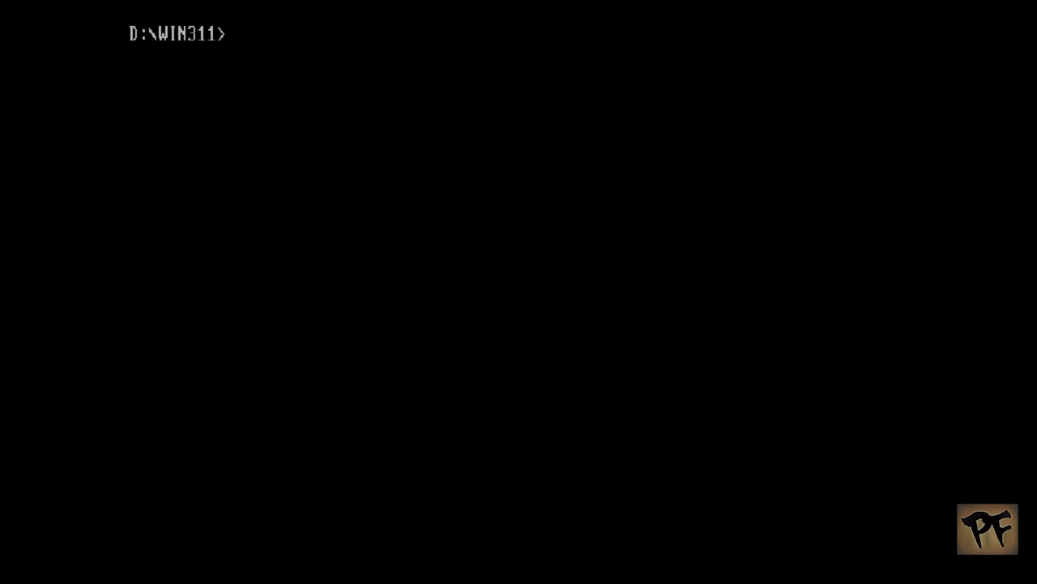
text(setup)
key(Return)
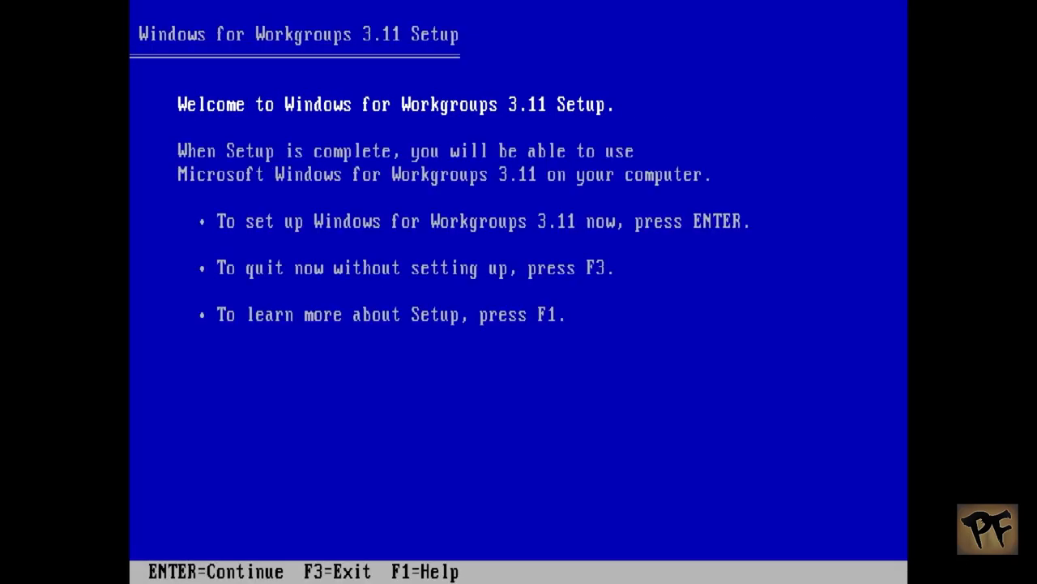
Step: Run Express Setup for Windows for Workgroups 3.11 into C:\WINDOWS, accepting the detected hardware and software list
key(Return)
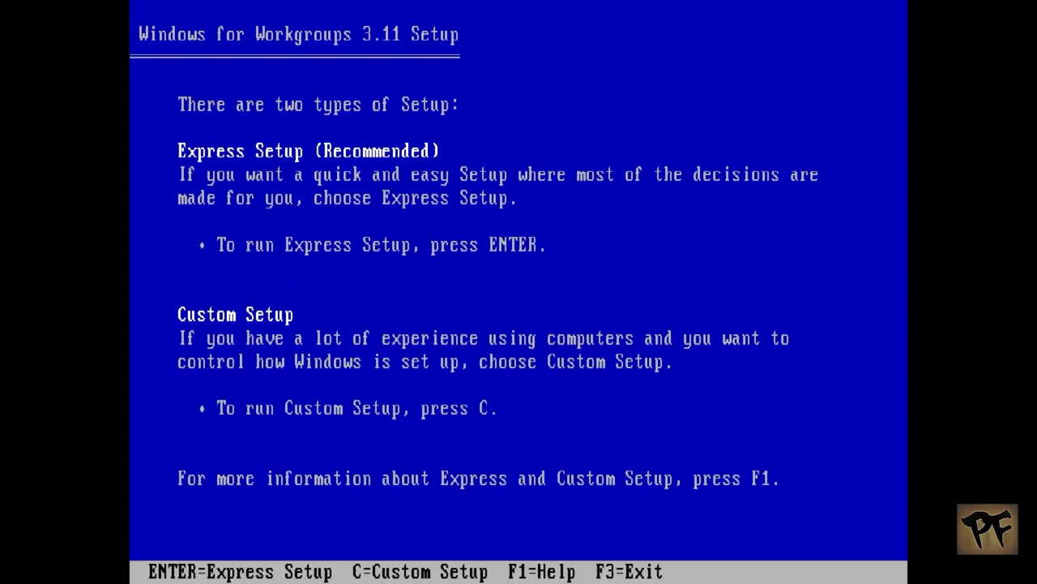
key(Return)
key(Return)
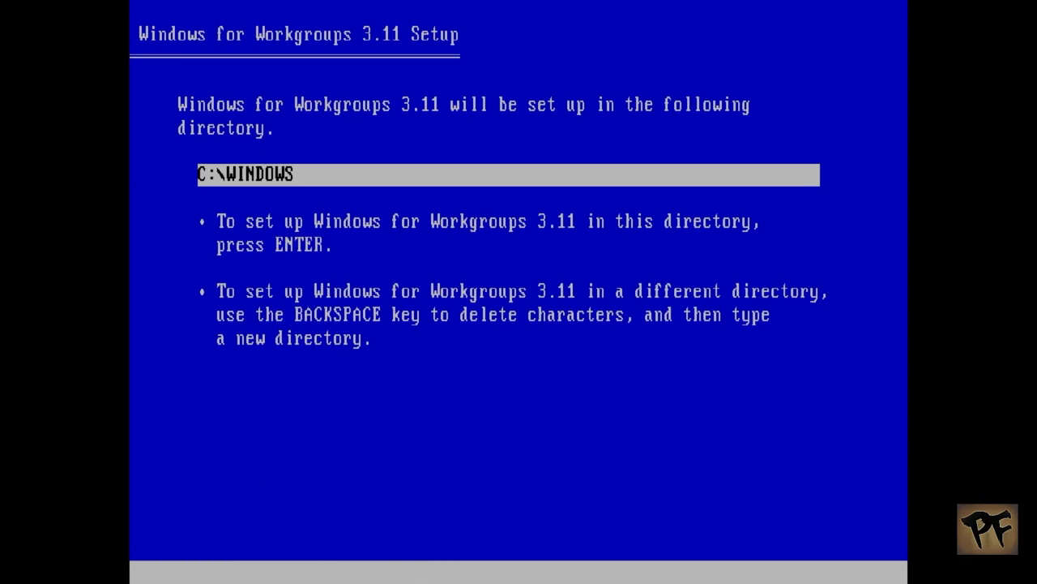
key(Return)
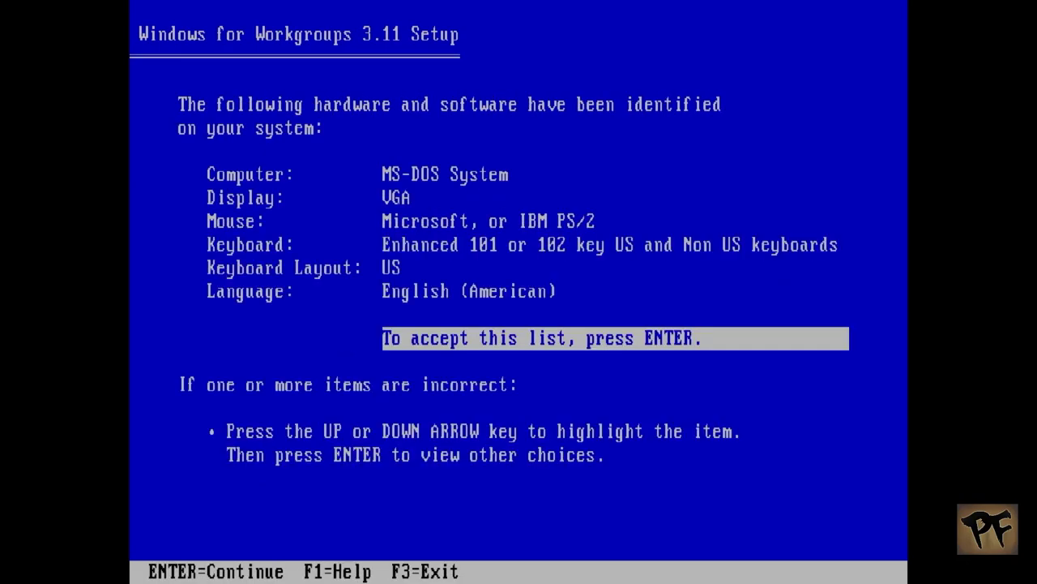
key(Return)
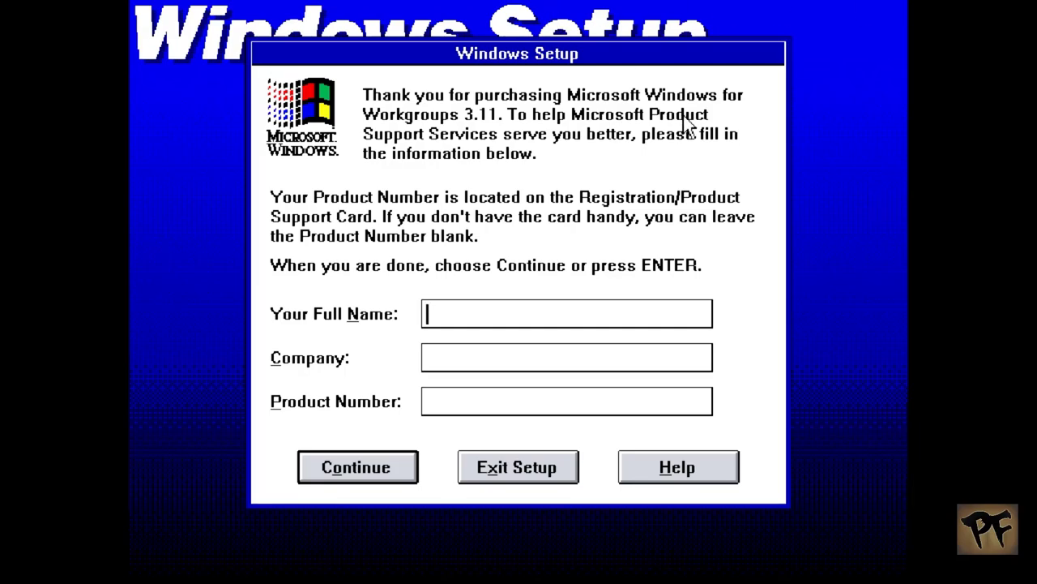
Step: Register with the full name and company How2Sec, leave the product number blank, and confirm the details
text(Pandor)
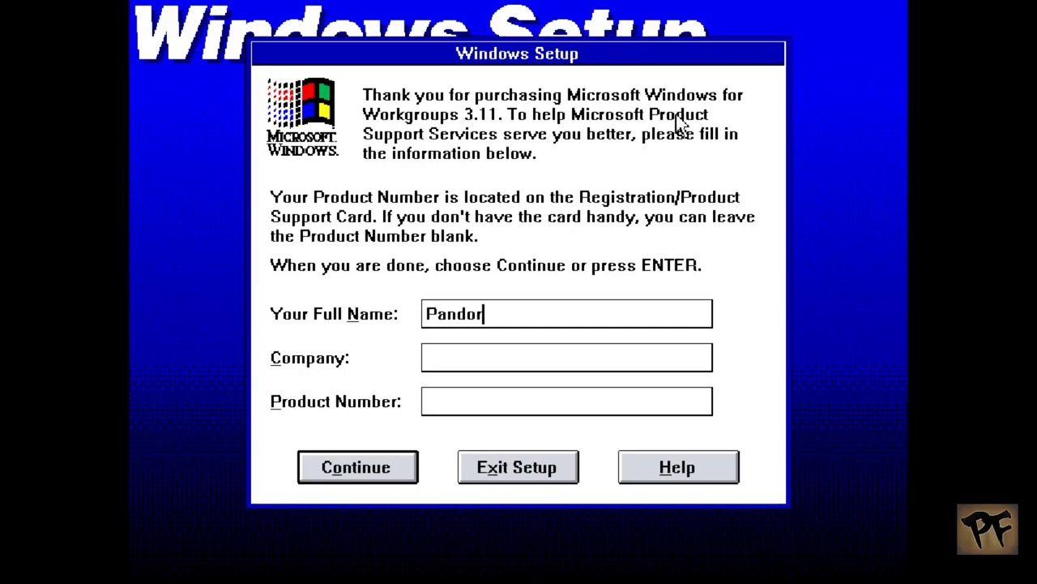
text(a Fighter)
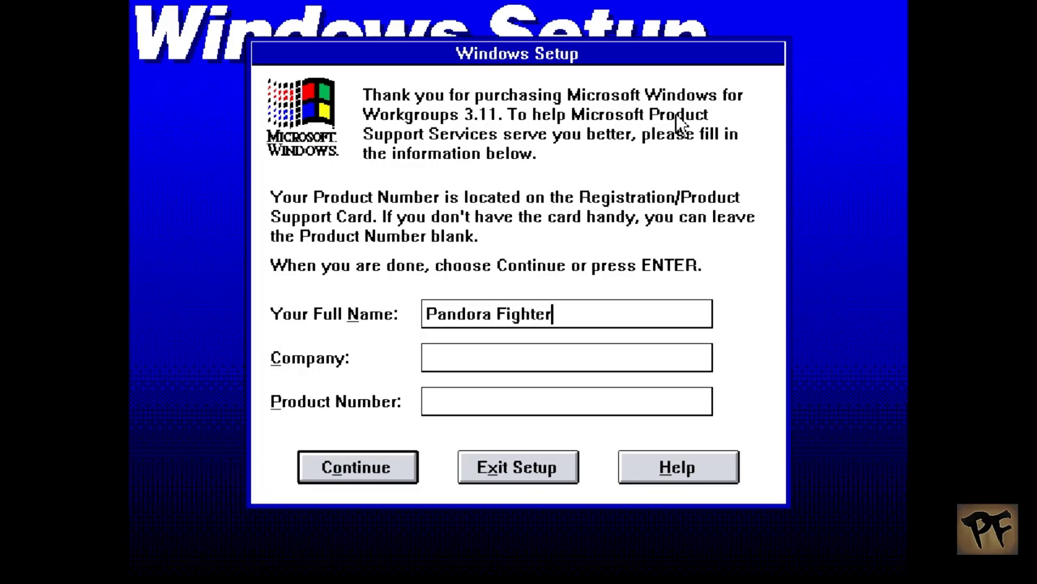
key(Tab)
text(How2Sec)
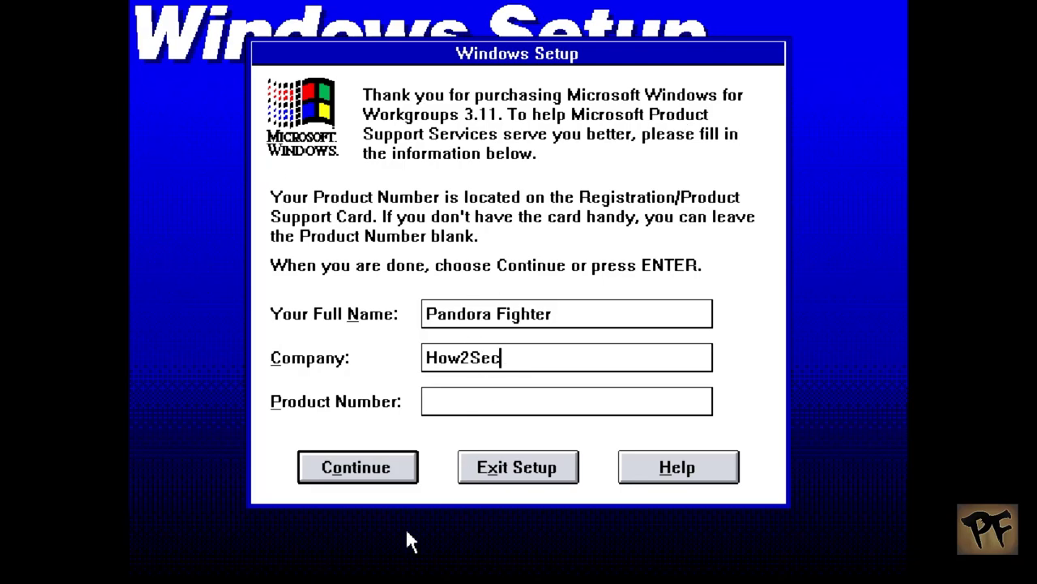
click(405, 480)
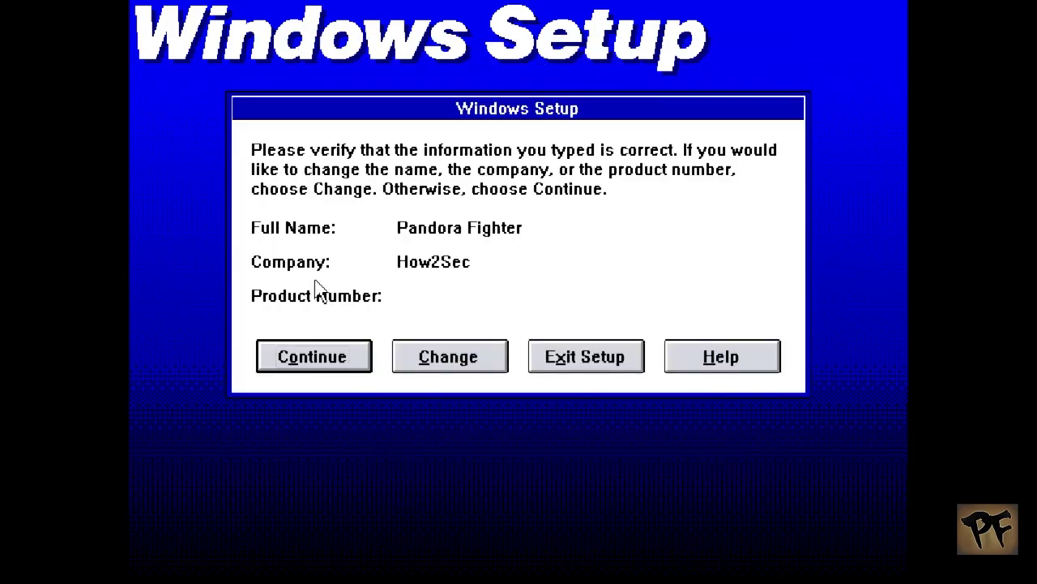
click(286, 355)
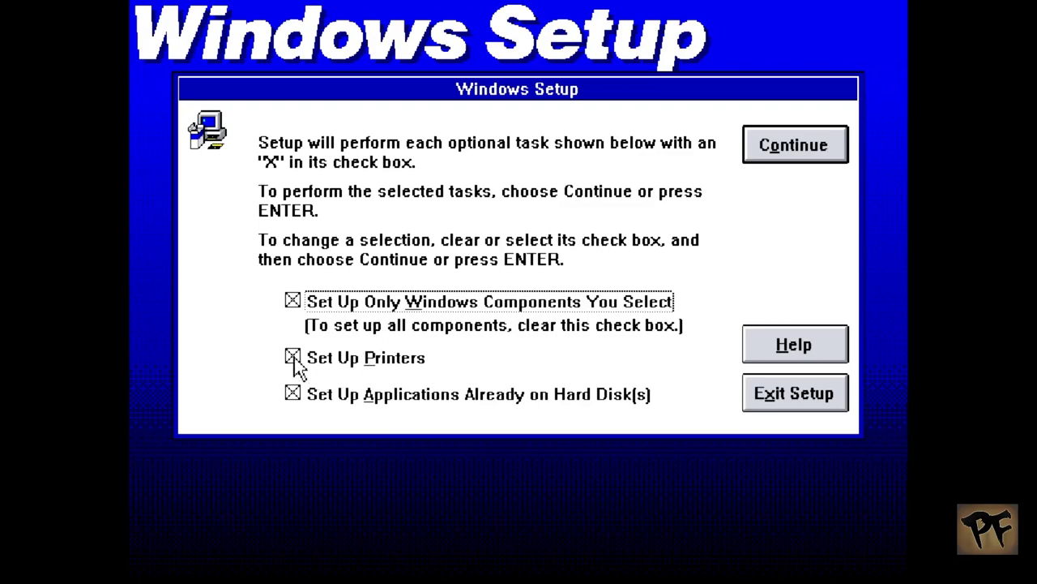
Step: Exclude printer setup and install all the optional Windows components
click(288, 357)
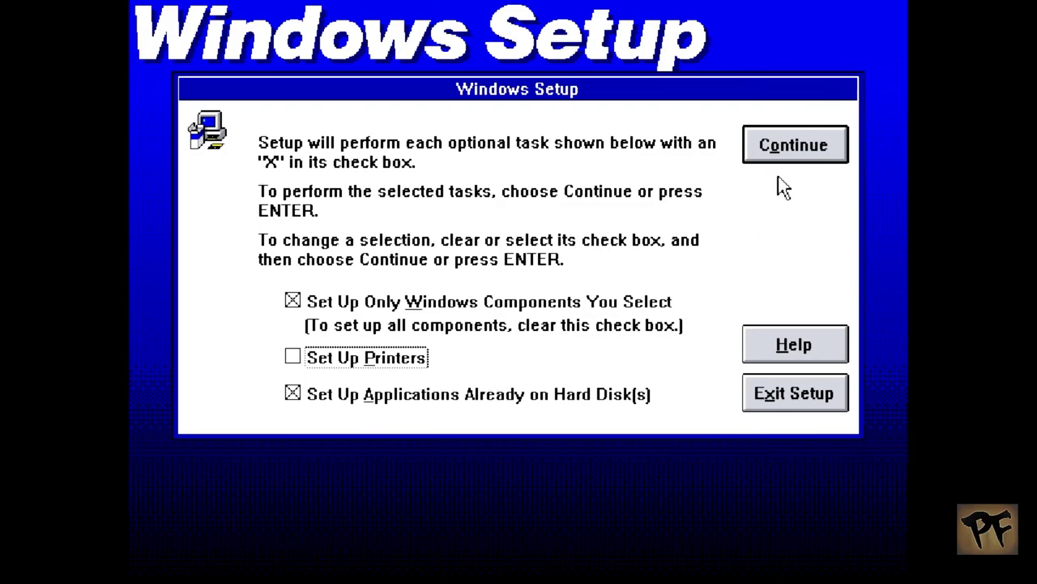
click(800, 160)
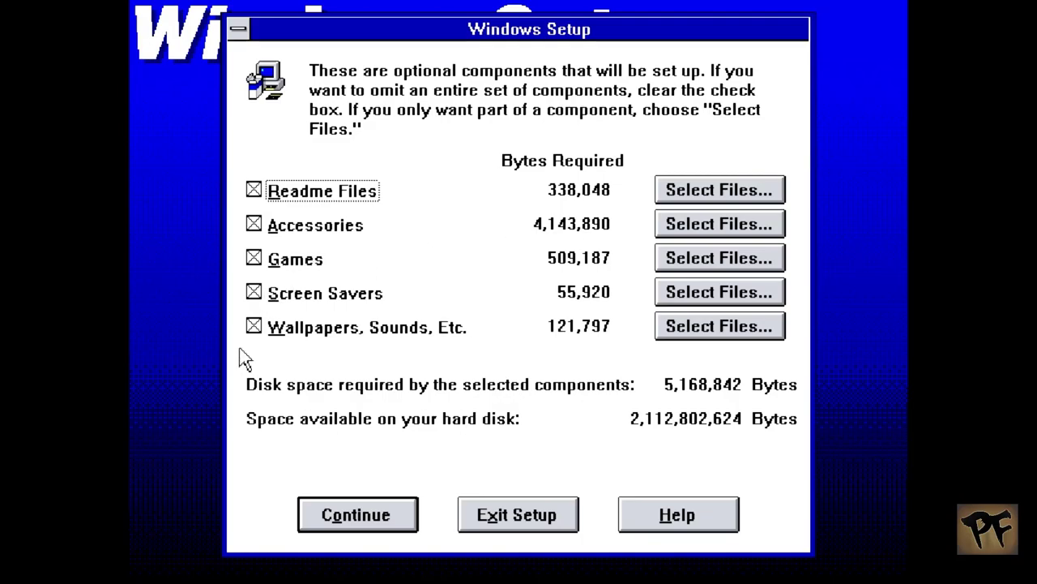
click(324, 519)
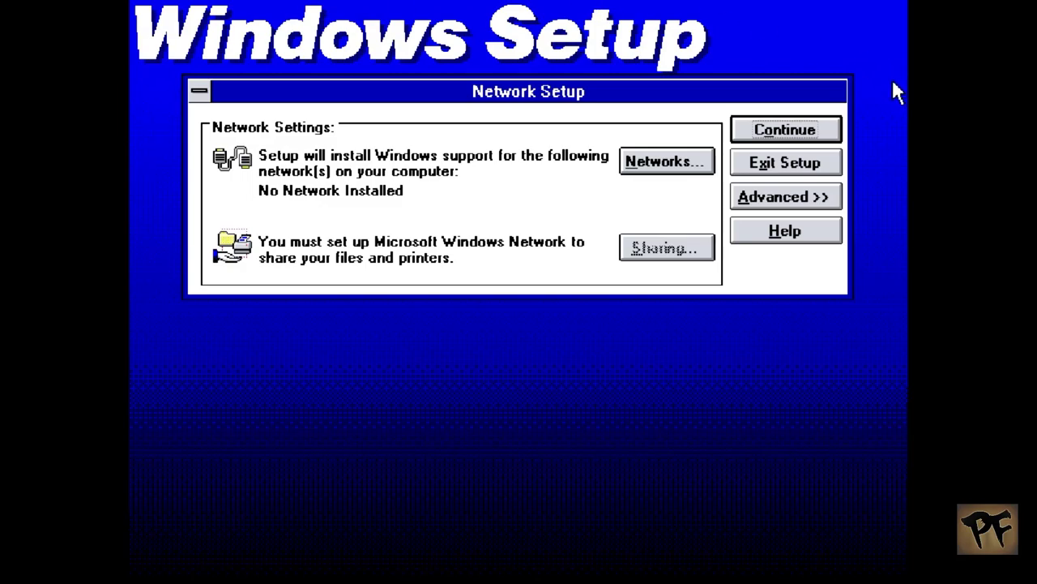
Step: Continue setup without installing a network and acknowledge the CONFIG.SYS and AUTOEXEC.BAT notice
click(774, 130)
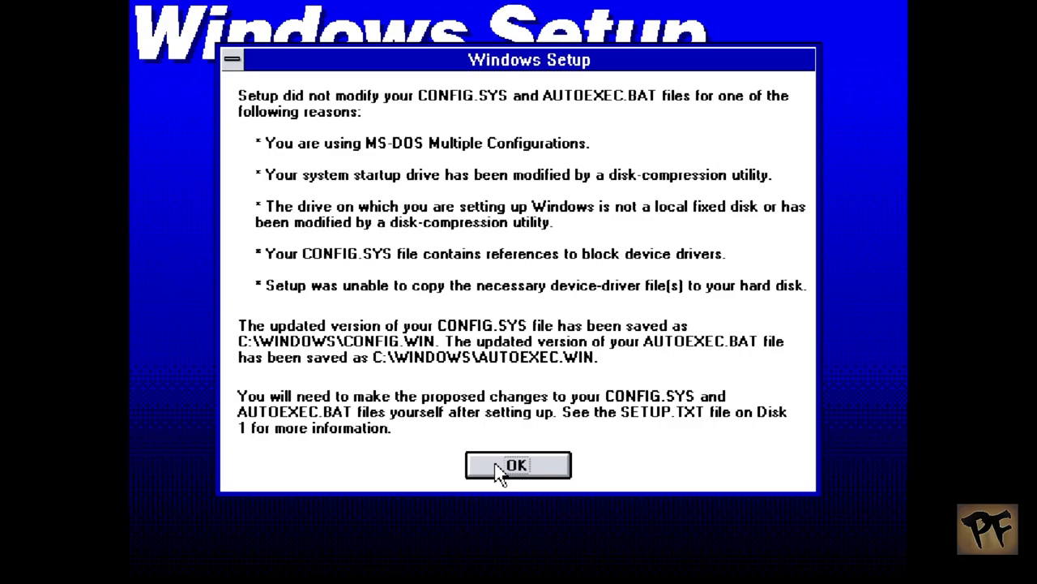
click(500, 469)
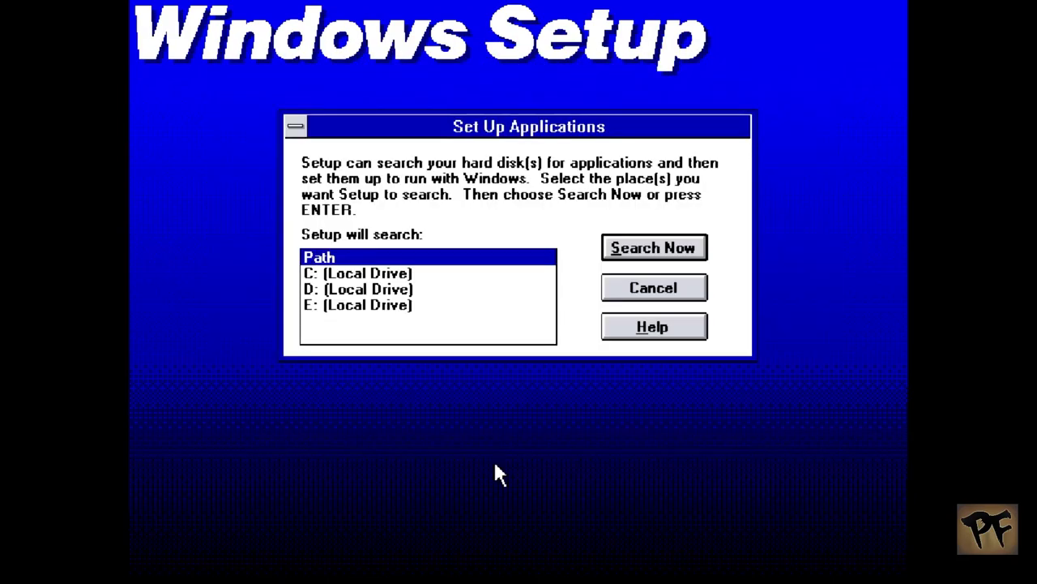
Step: Search the path and drive C: for applications, identifying EDIT.COM as MS-DOS Editor and DM.EXE as PCTOOLS - Directory Maintenance
click(370, 273)
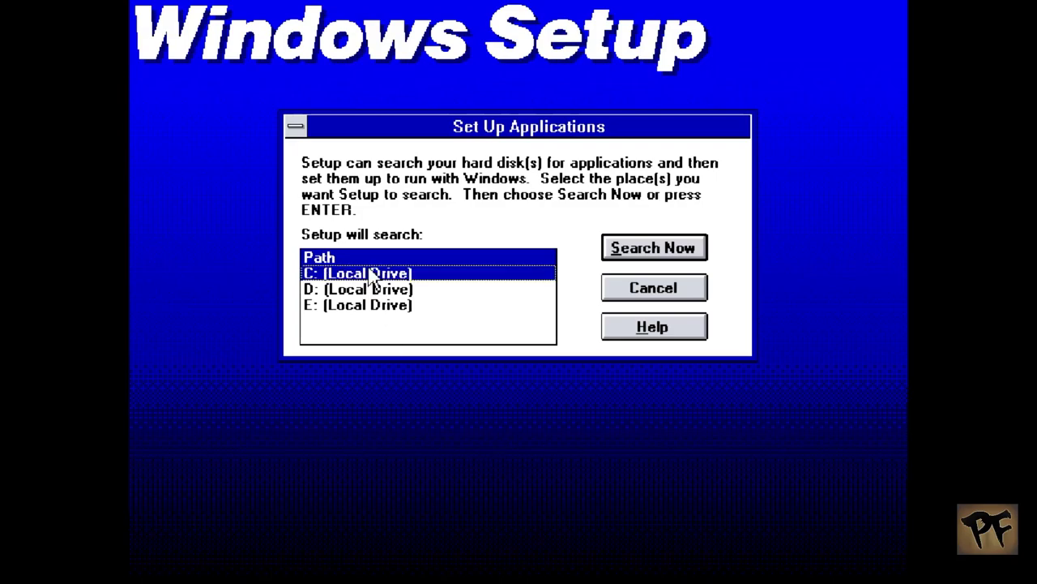
click(646, 248)
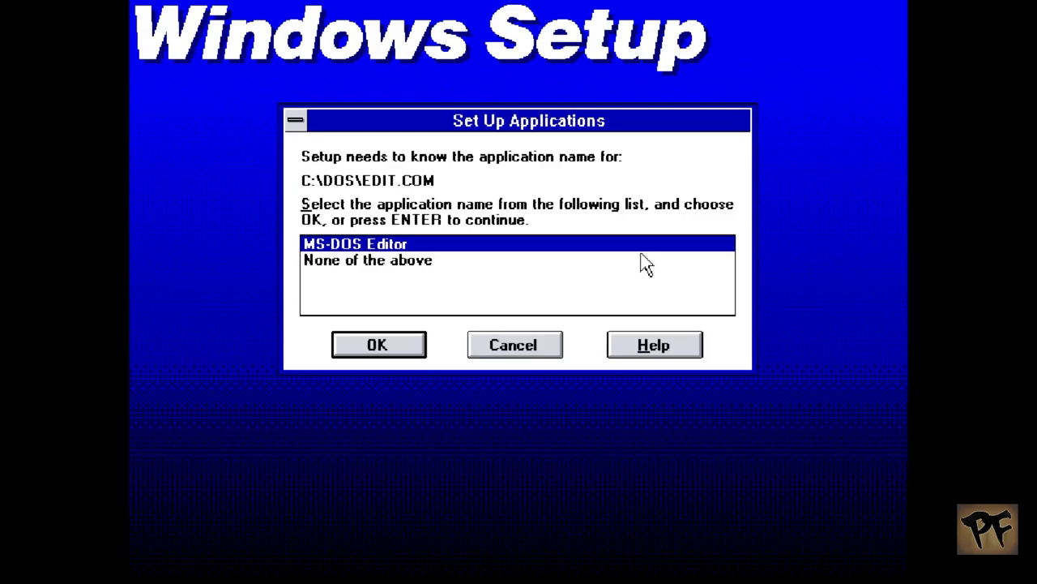
click(392, 358)
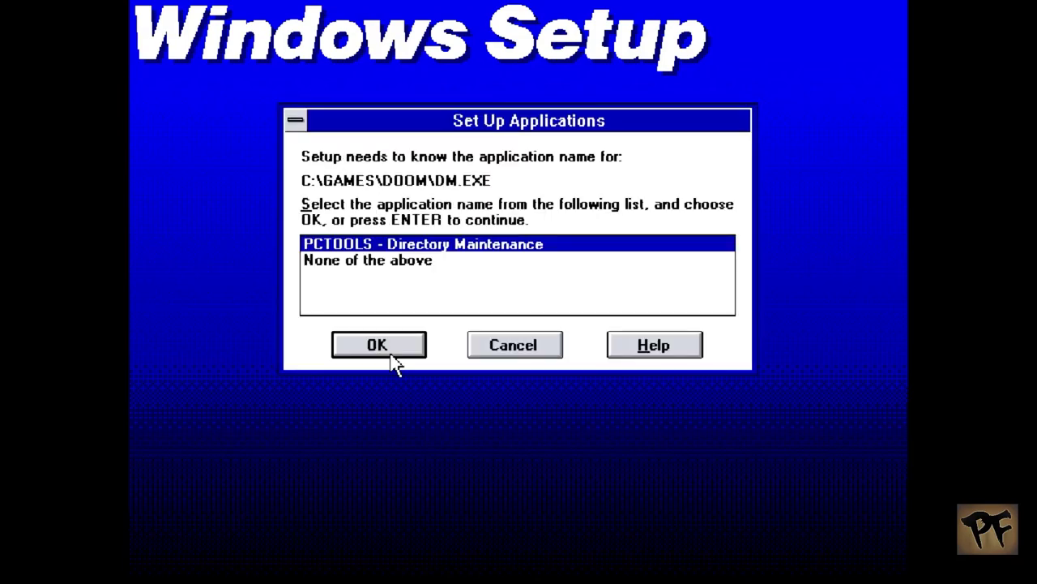
click(392, 356)
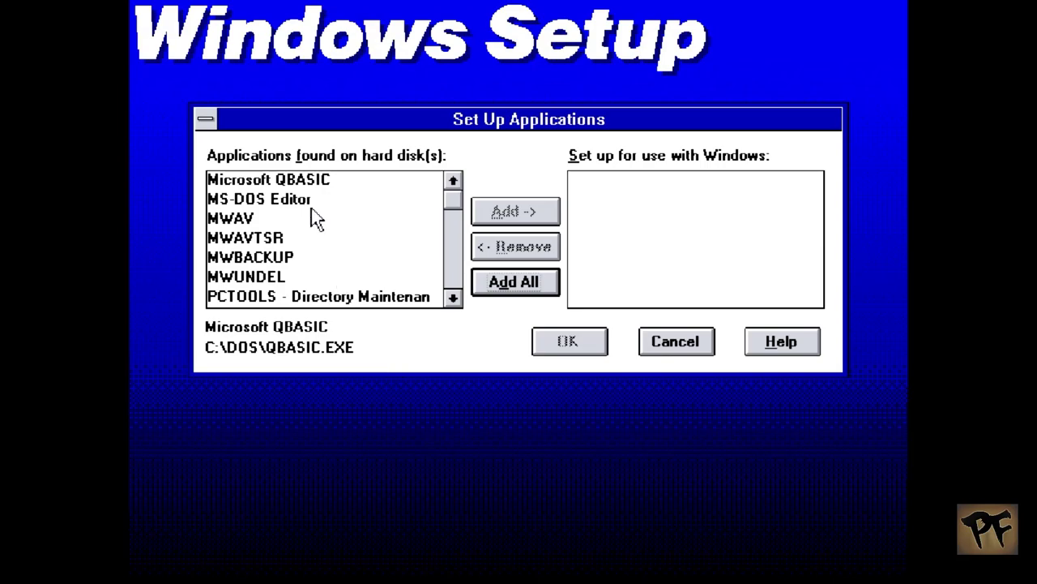
Step: Set up every found application for use with Windows, from Microsoft QBASIC through SmartMon
click(306, 182)
click(306, 201)
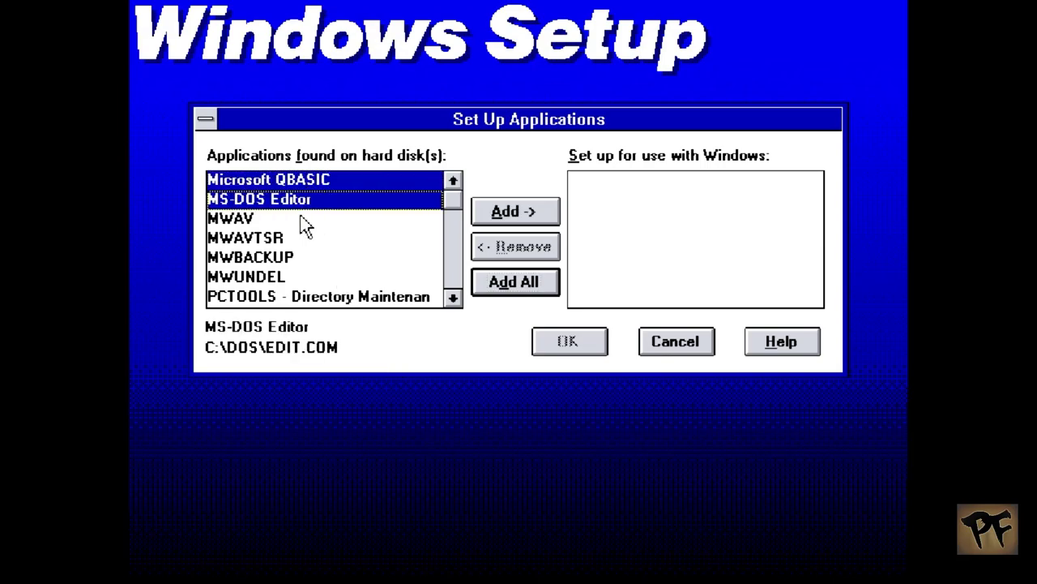
click(303, 221)
click(286, 260)
click(285, 261)
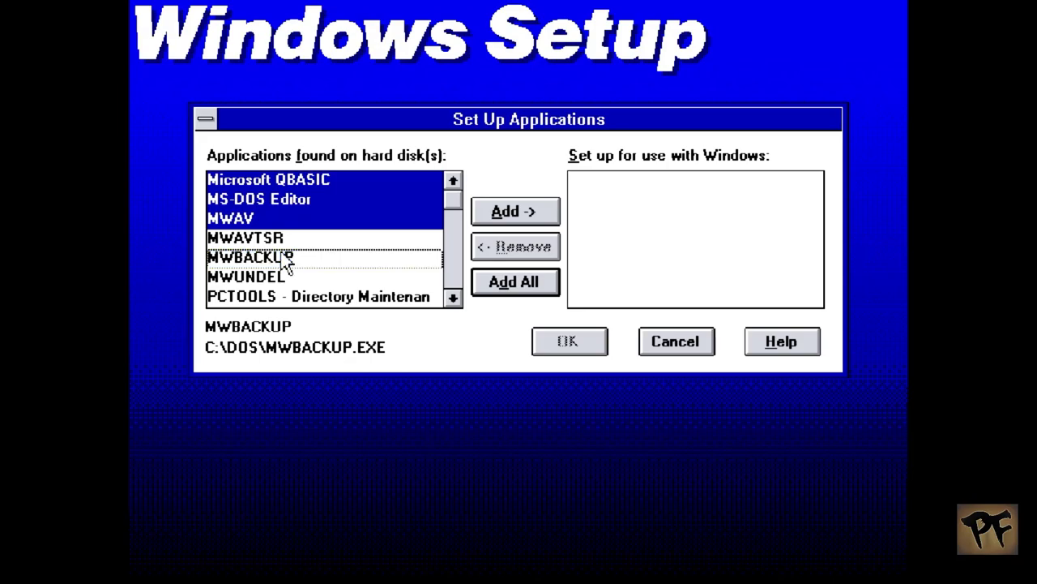
click(287, 239)
click(287, 260)
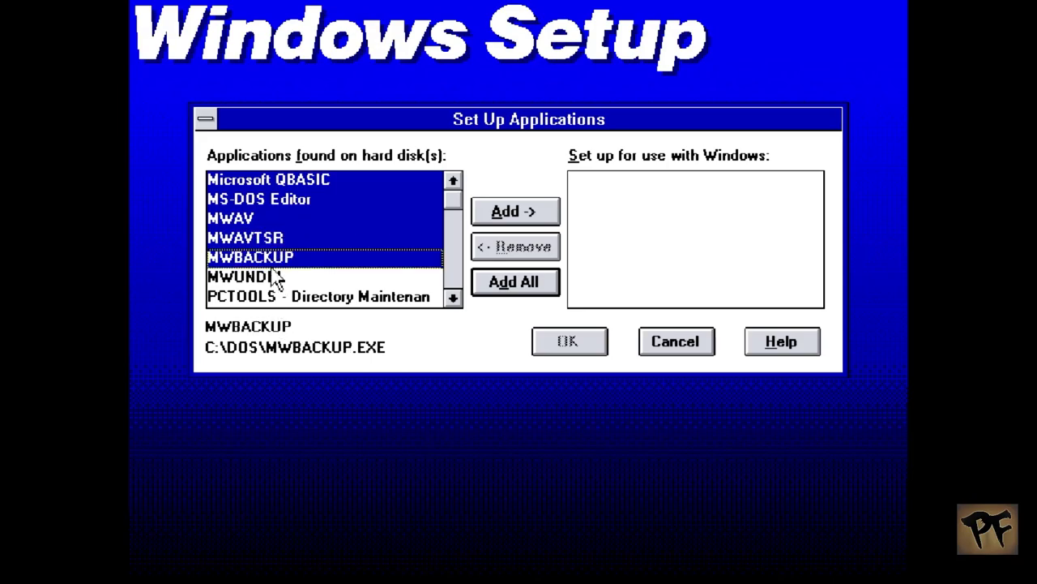
click(276, 260)
click(272, 265)
click(272, 284)
click(276, 297)
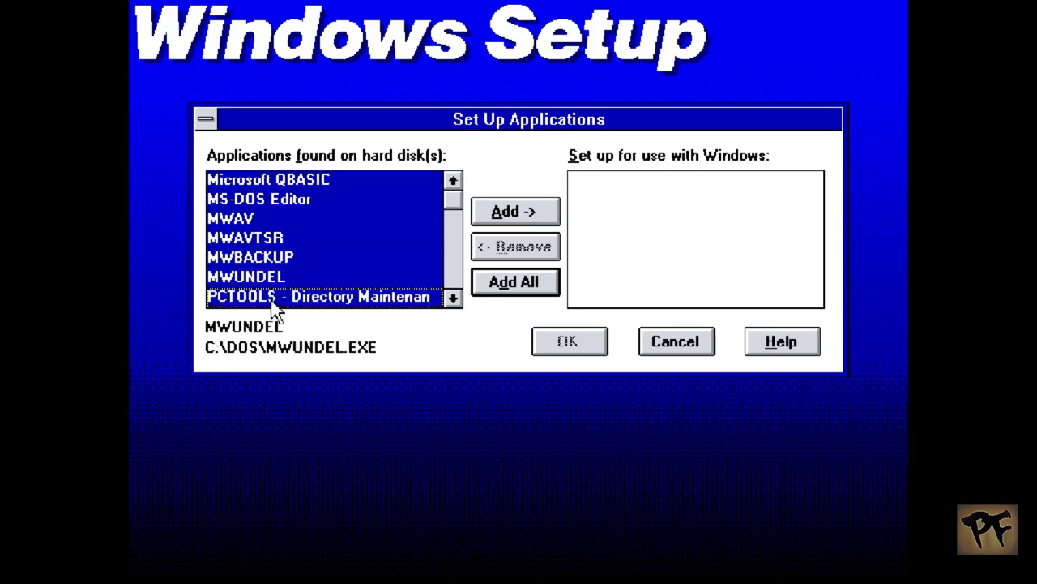
click(454, 298)
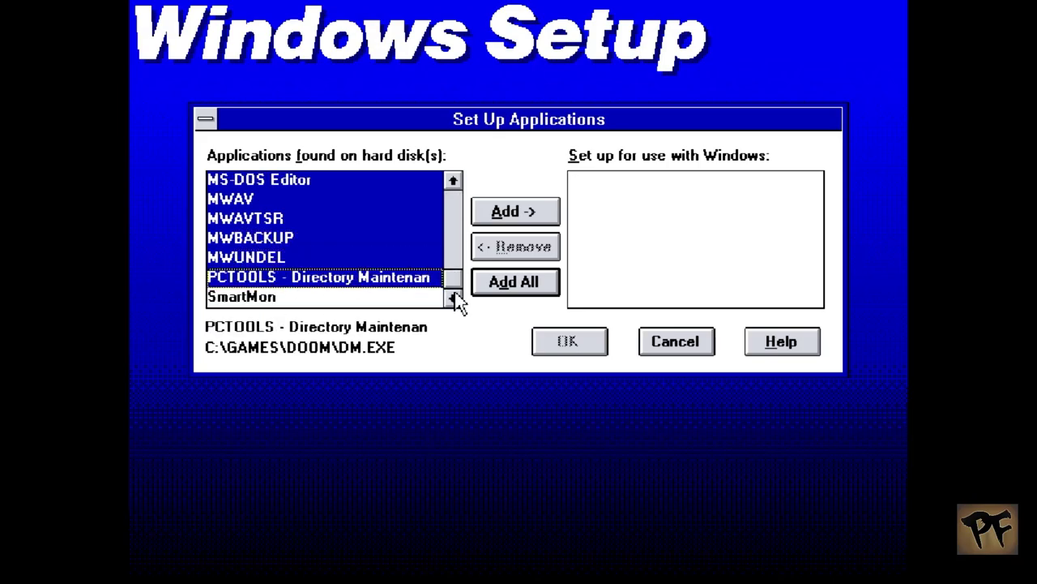
click(339, 302)
click(530, 209)
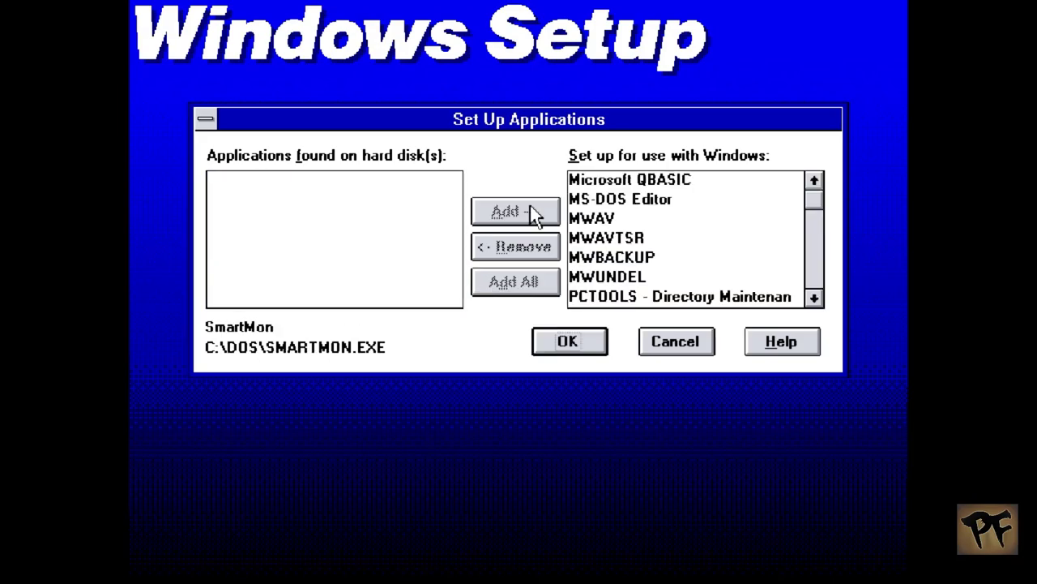
click(541, 350)
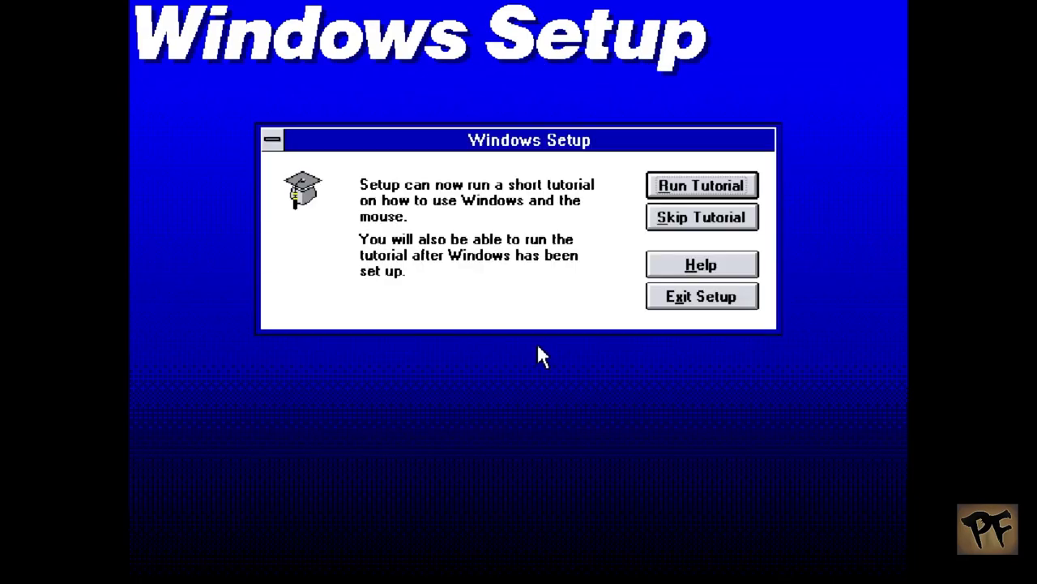
Step: Run the Windows tutorial, exit it without starting a lesson, and return from setup to MS-DOS
click(680, 188)
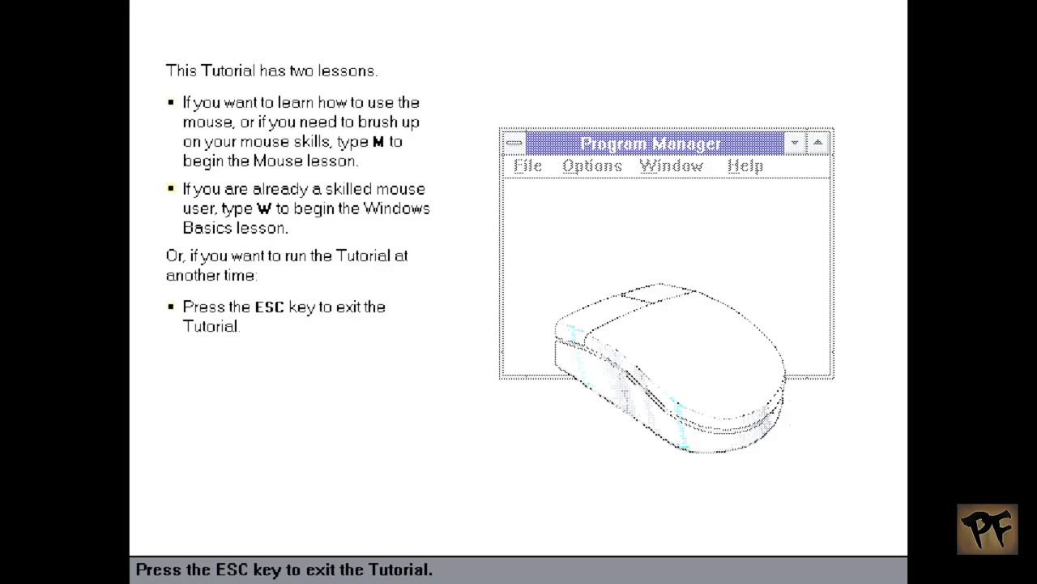
key(Escape)
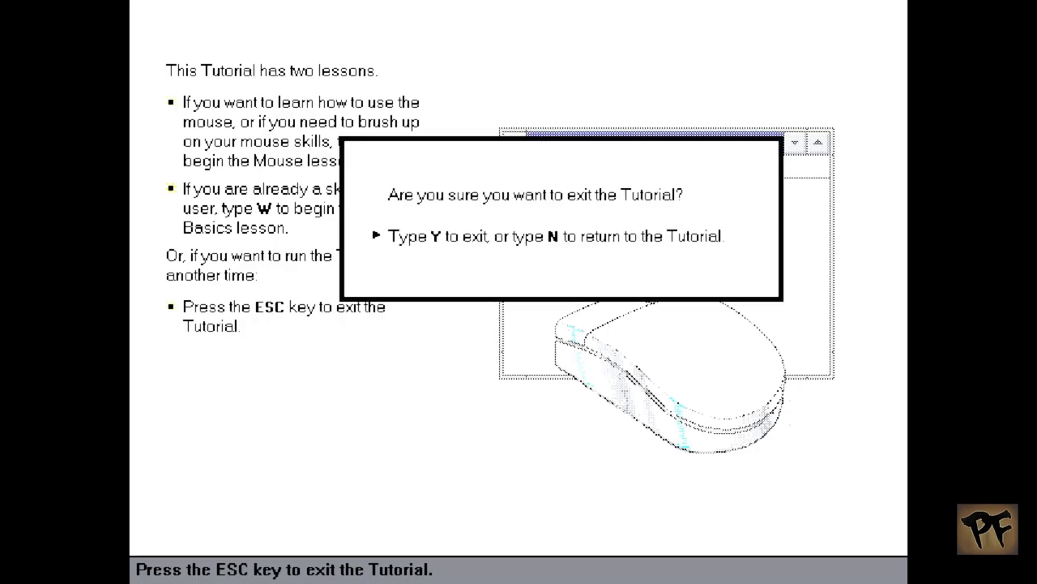
key(y)
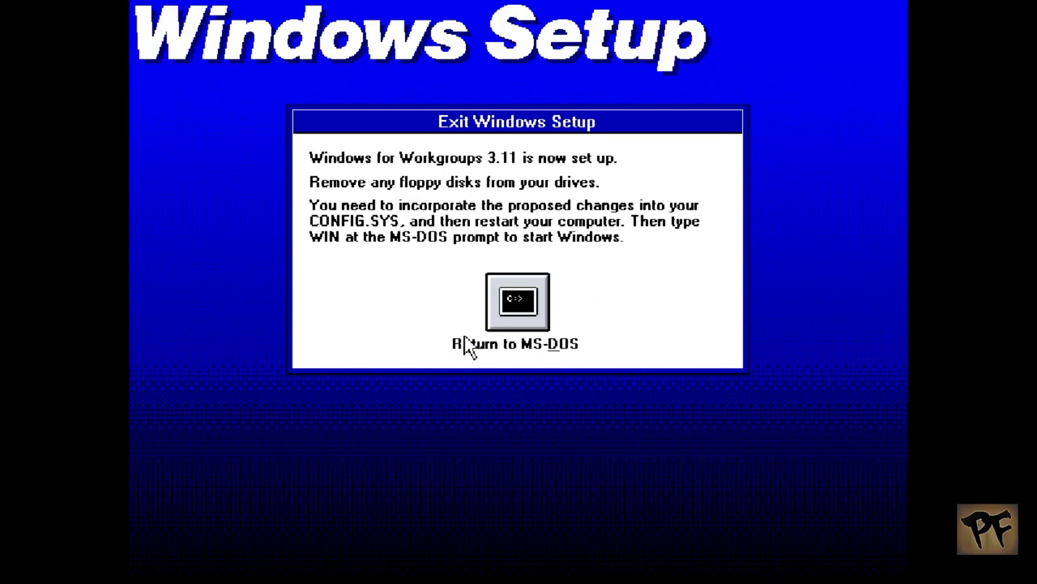
click(517, 308)
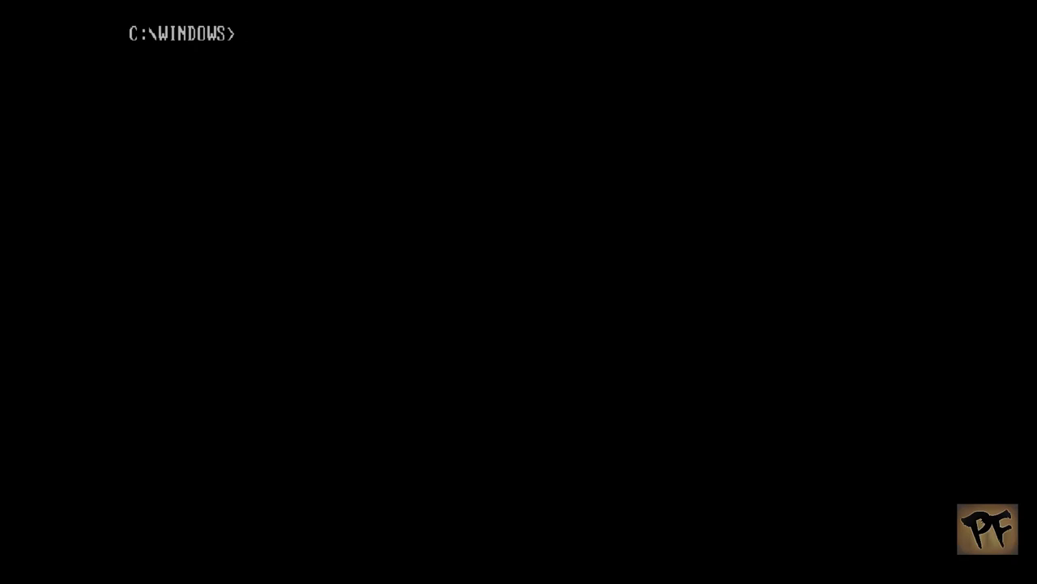
Step: Restart the emulated PC and boot MS-DOS with the Expanded memory + Mouse + CD-ROM configuration
key(F12)
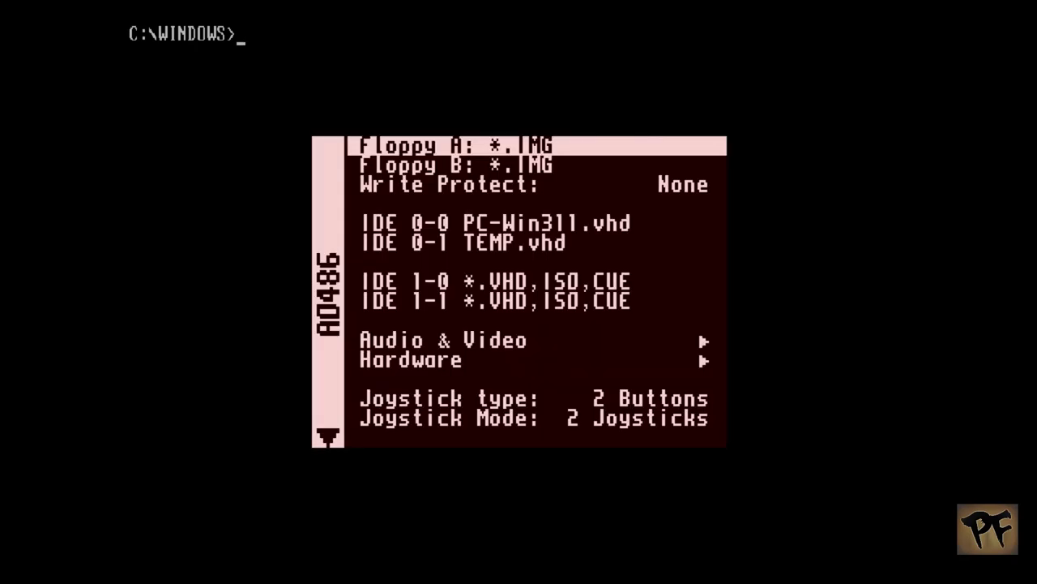
key(Up)
key(Up)
key(Return)
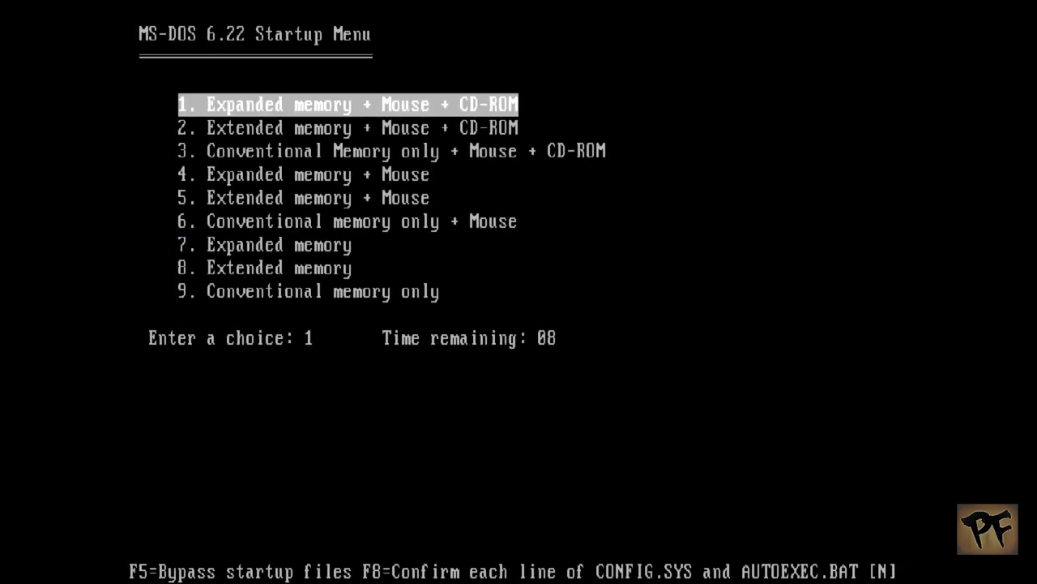
key(Return)
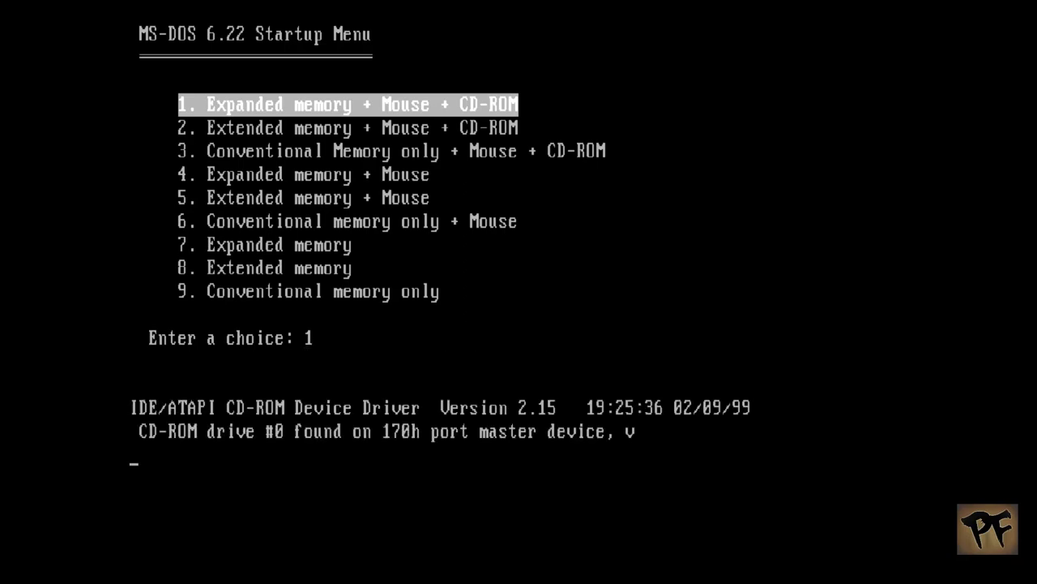
Step: Change to the WINDOWS directory on drive C: and start Windows with the win command
text(cd windows)
key(Return)
text(win)
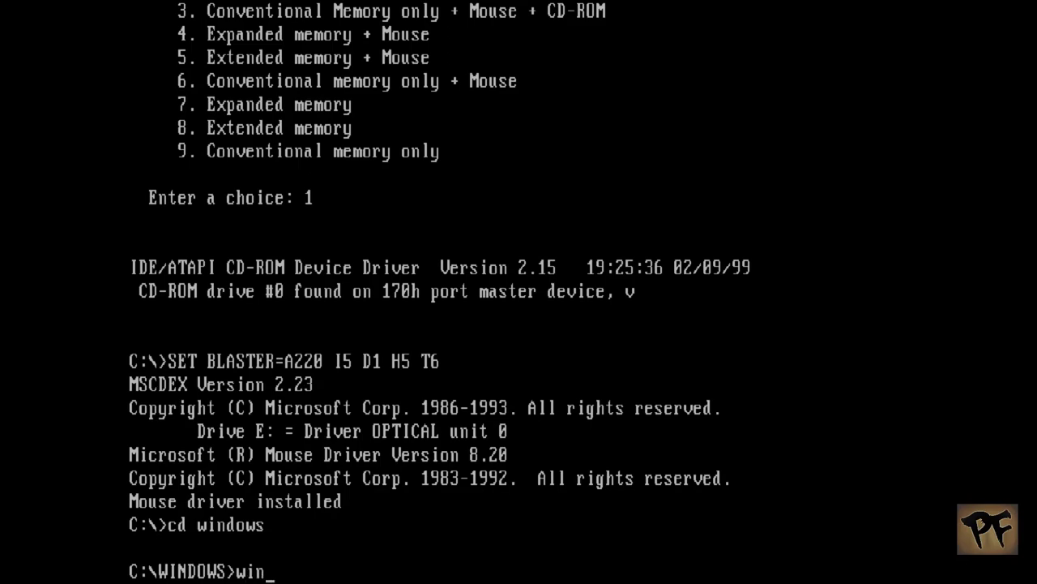
key(Return)
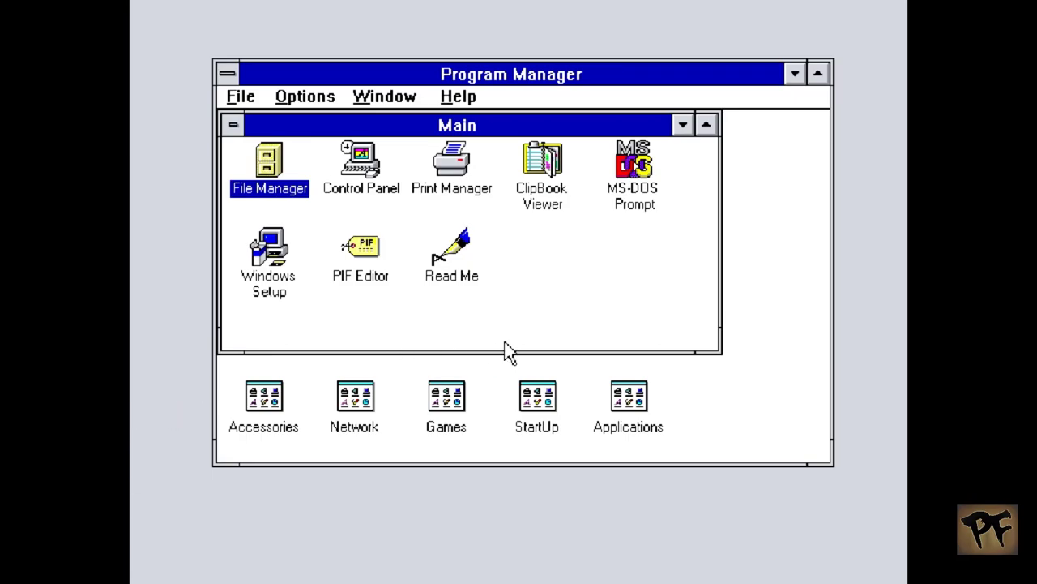
Step: Open the Games program group to view its contents and close it again
click(445, 413)
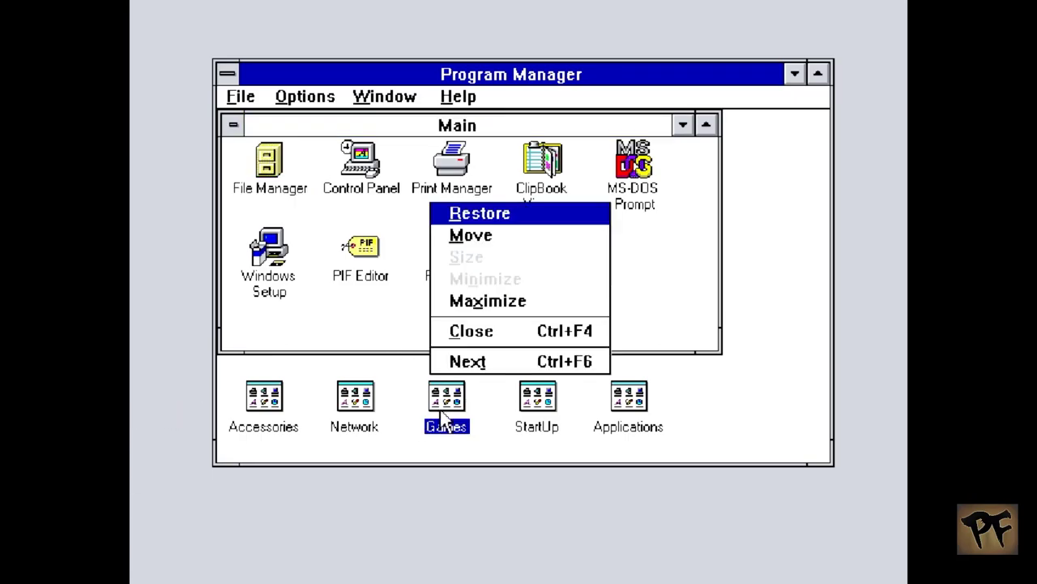
key(Return)
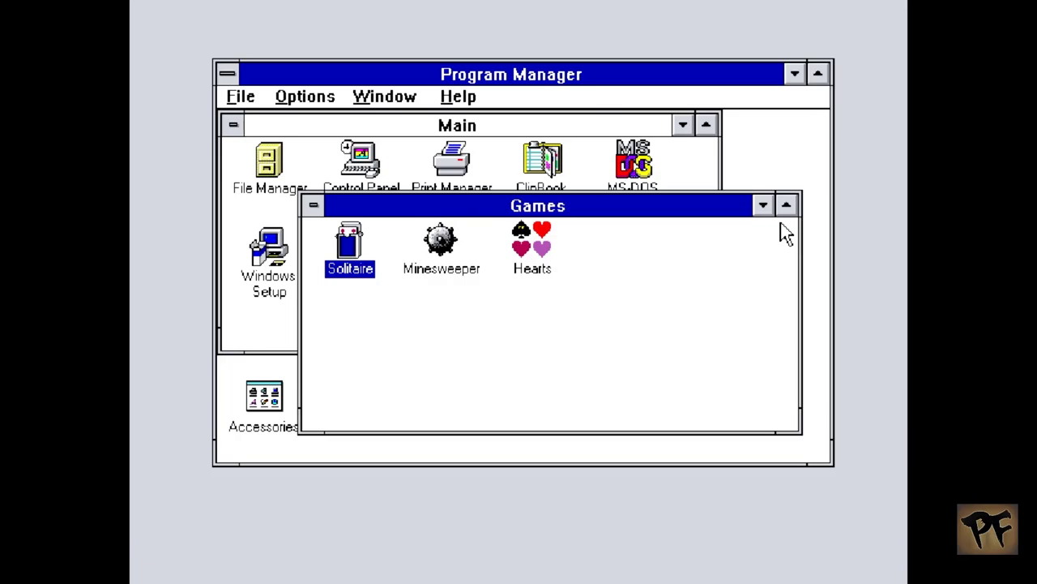
click(314, 207)
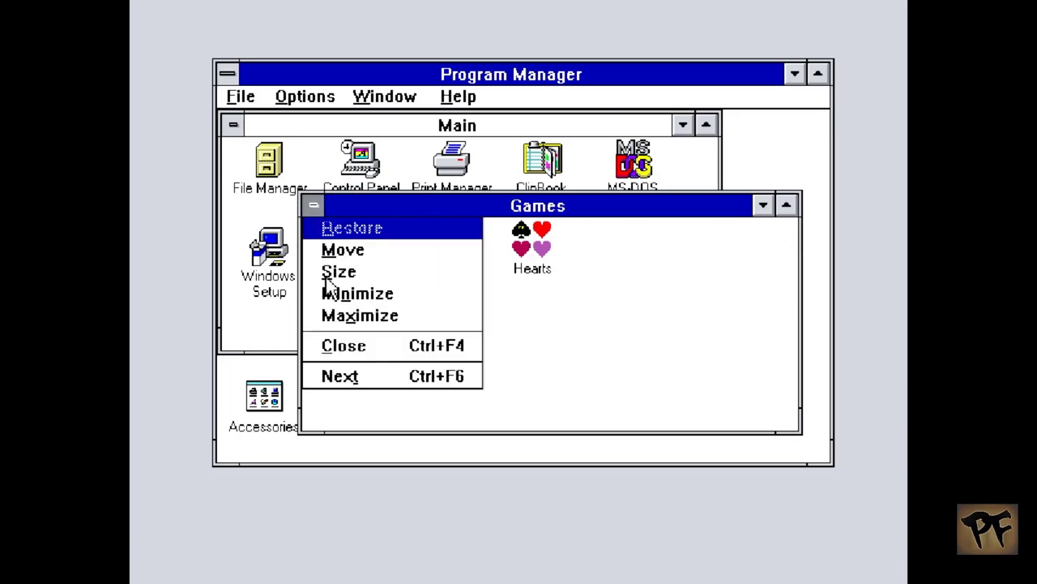
click(374, 353)
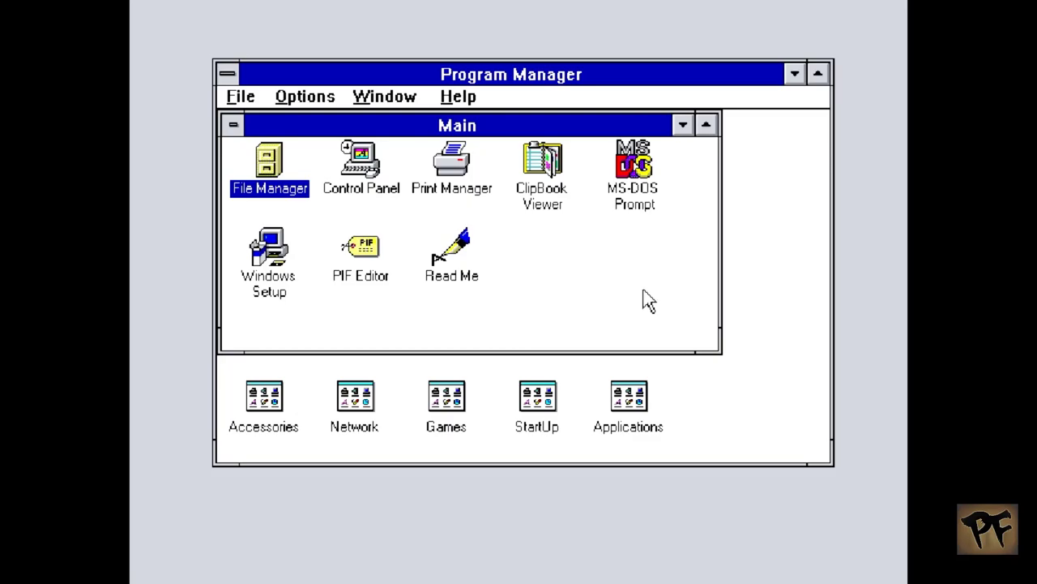
Step: Open an MS-DOS Prompt from the Main group and return to Windows with the exit command
double_click(606, 198)
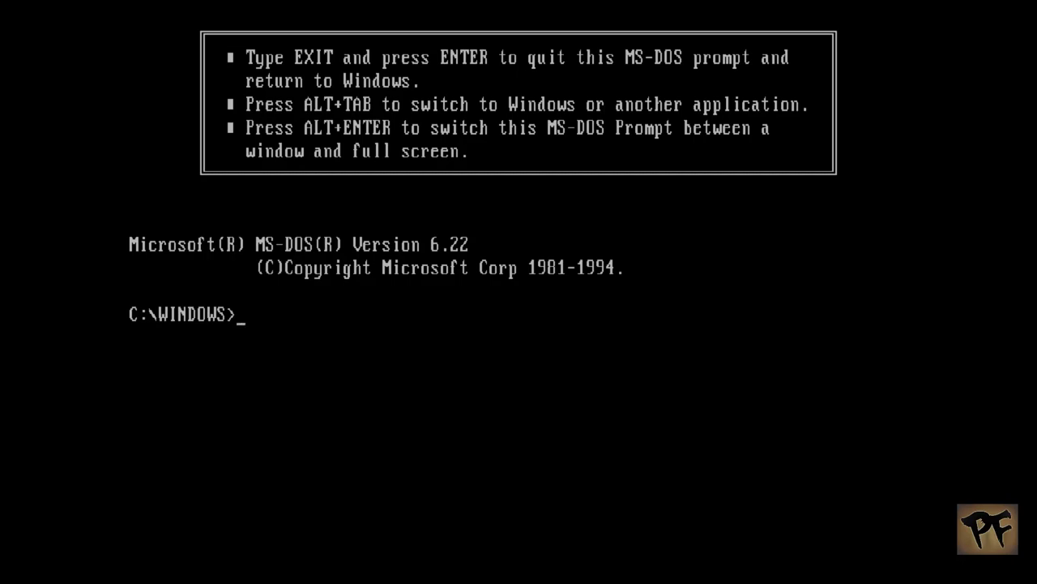
text(exit)
key(Return)
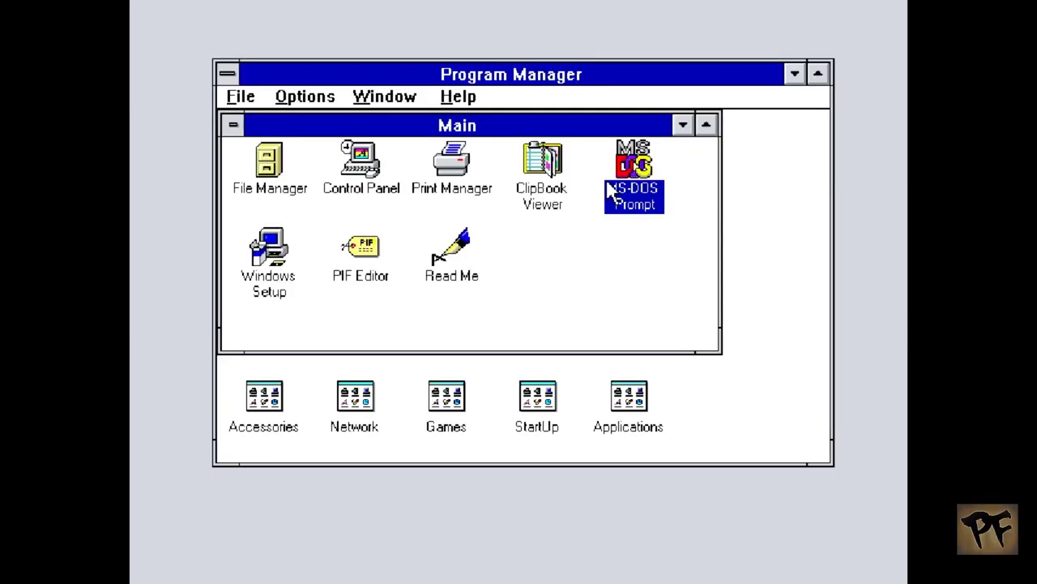